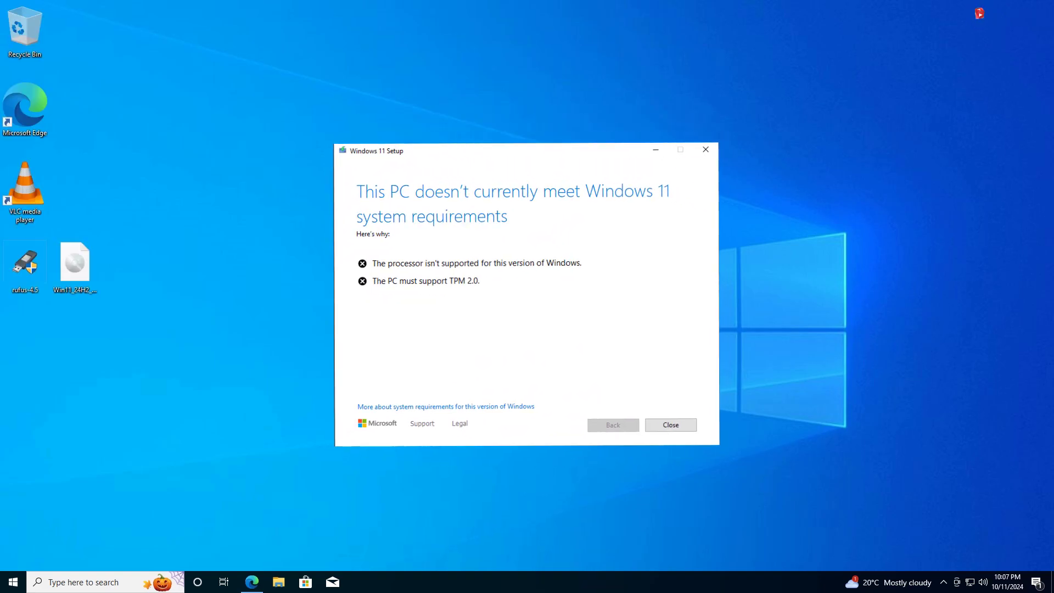
- Close the Setup warning about the unsupported processor and missing TPM 2.0
click(403, 227)
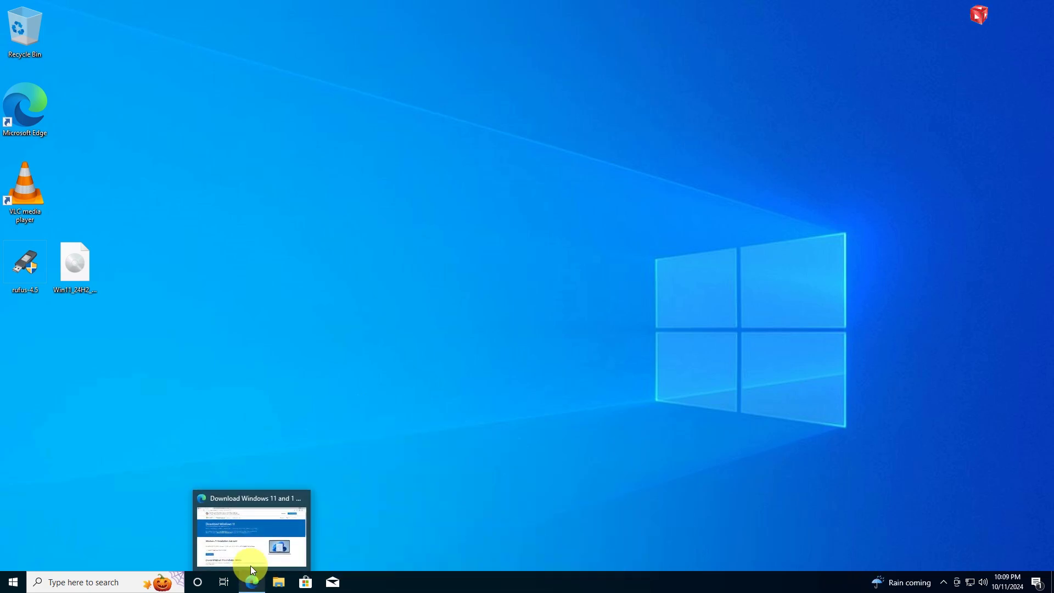
- On the Windows 11 download page, select 'Windows 11 (multi-edition ISO for x64 devices)' as the ISO download
click(250, 562)
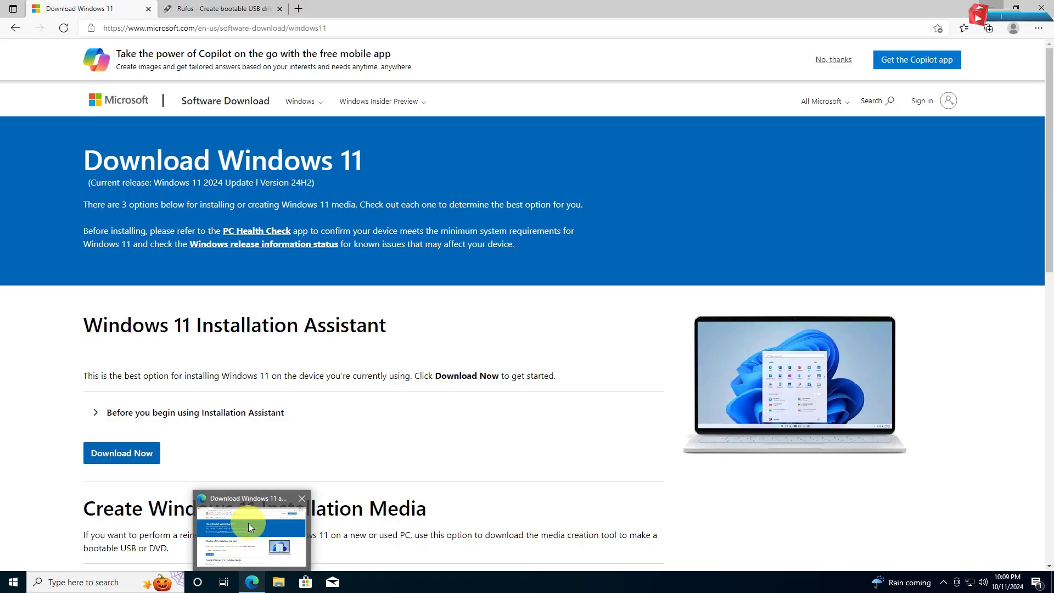
scroll(290, 397, down, 4)
scroll(290, 396, down, 5)
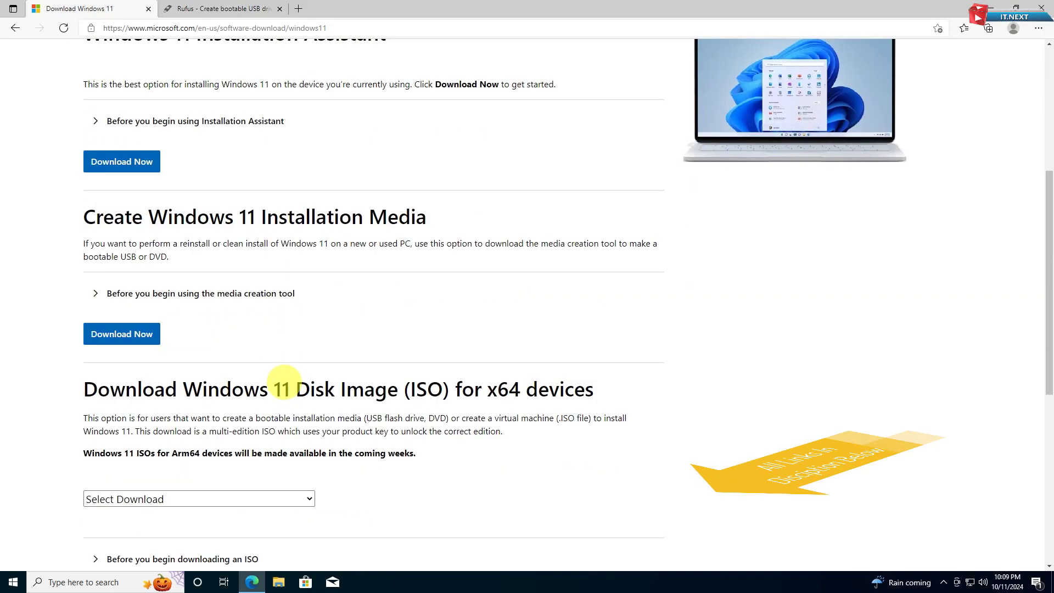
click(278, 313)
click(270, 344)
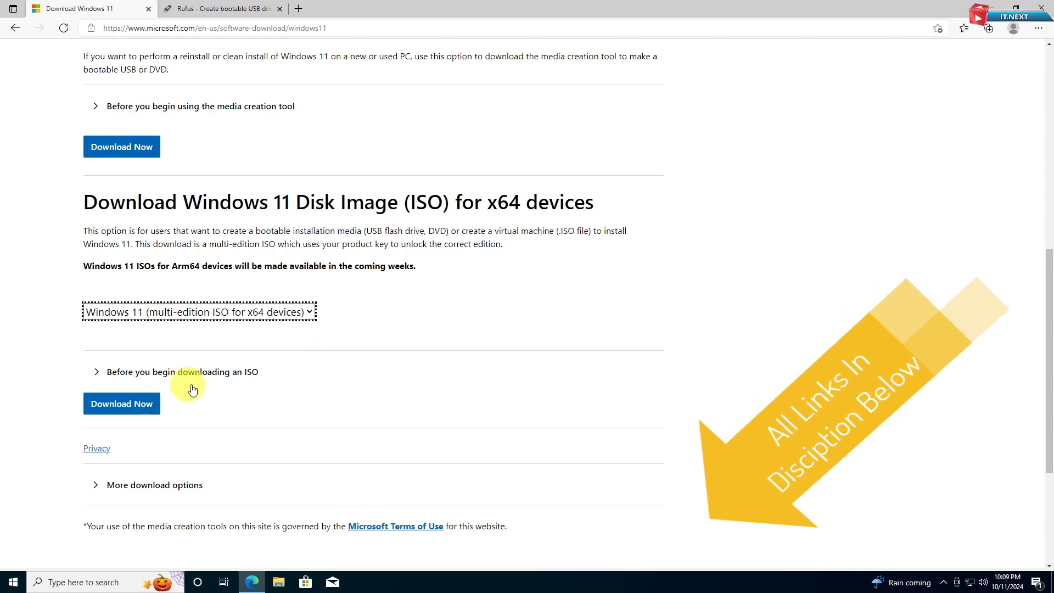
- Review the Rufus release list on rufus.ie, then select the rufus-4.5 and Windows 11 ISO desktop icons
click(256, 8)
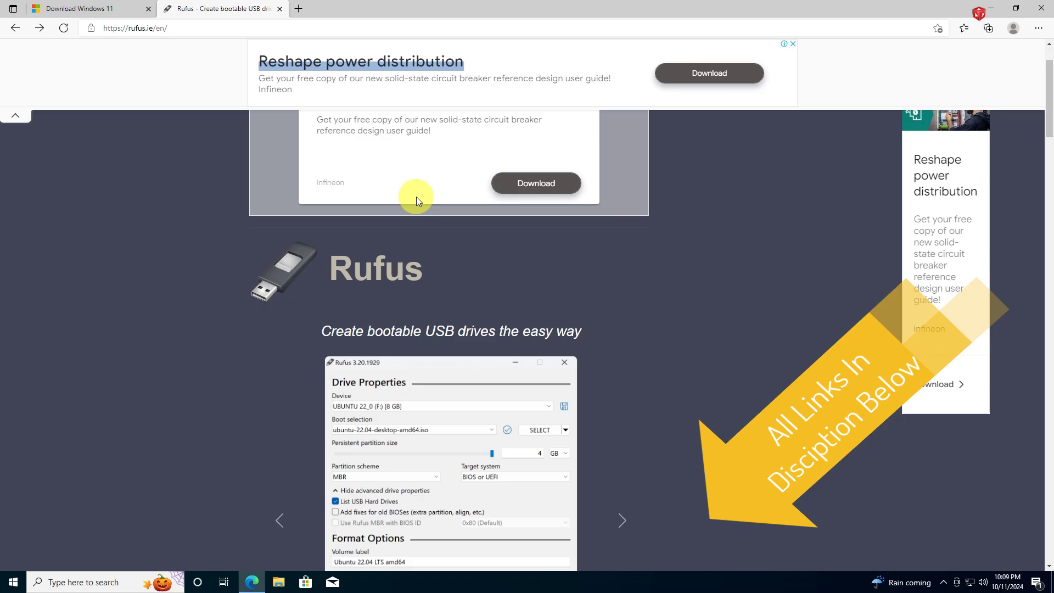
scroll(413, 219, down, 8)
scroll(424, 288, down, 11)
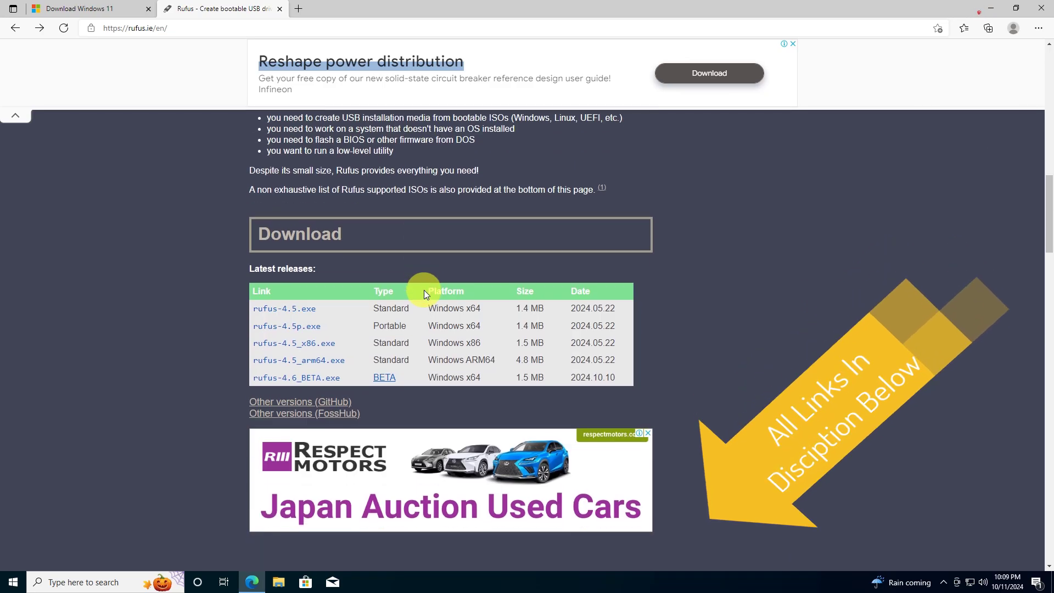
scroll(425, 291, up, 6)
scroll(428, 291, up, 12)
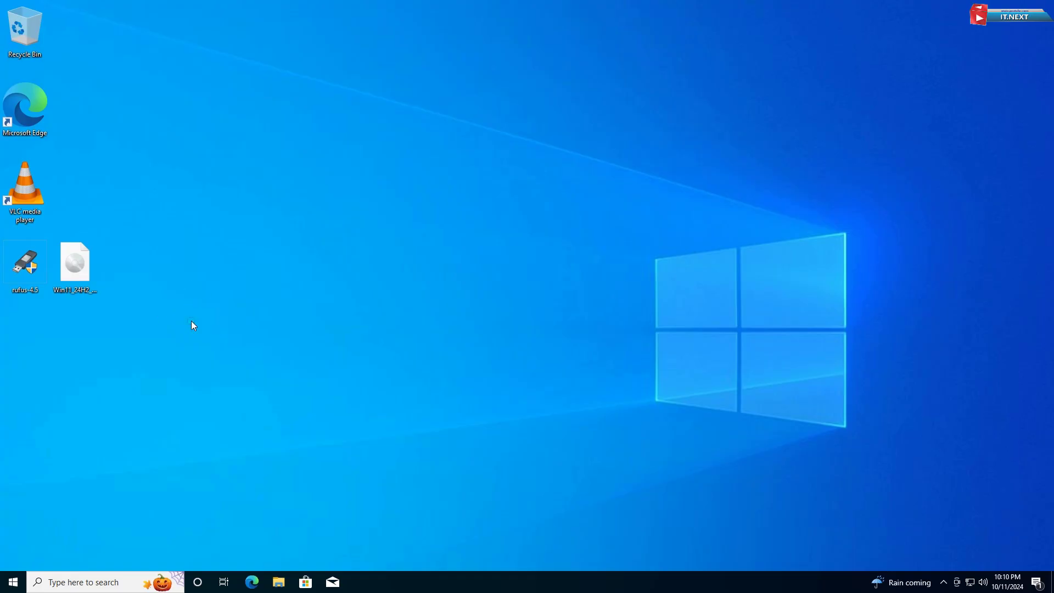
drag(198, 319, 27, 269)
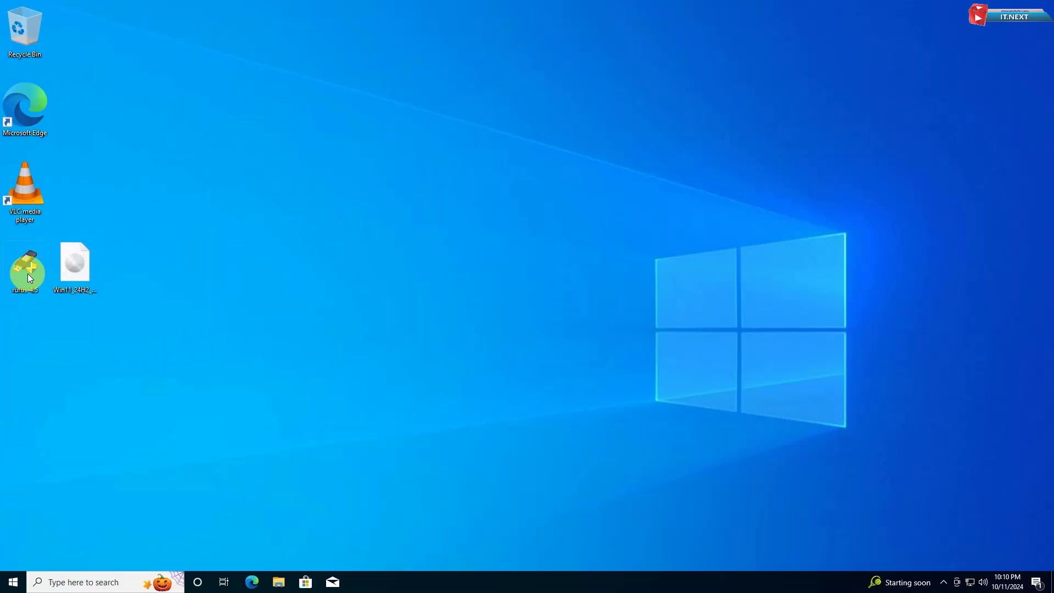
- Launch rufus-4.5 as administrator and enable List USB Hard Drives so the 512 GB E: drive appears
click(24, 270)
double_click(22, 271)
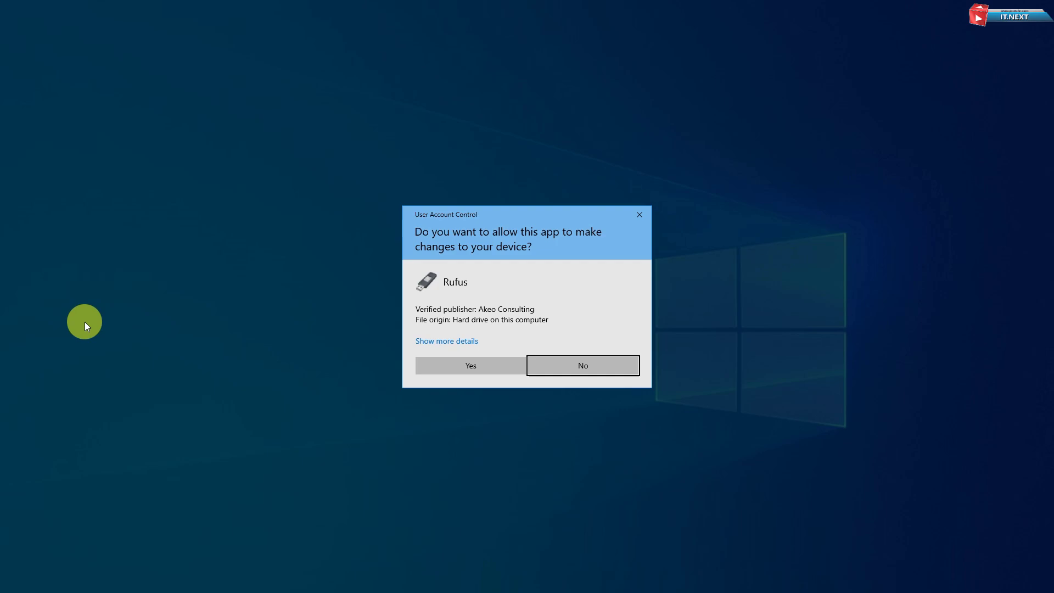
click(452, 366)
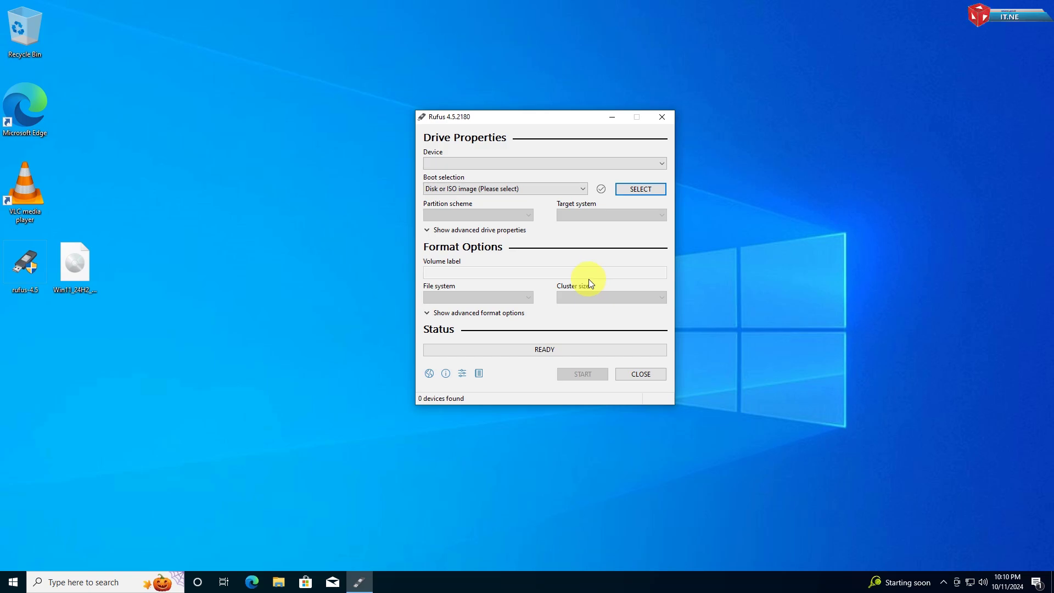
click(429, 233)
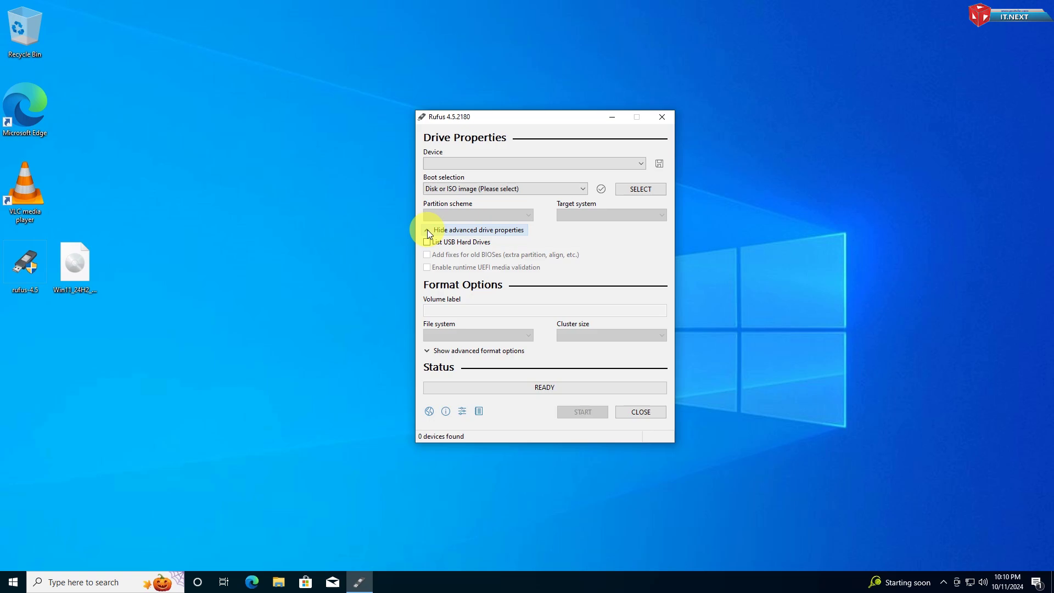
click(426, 242)
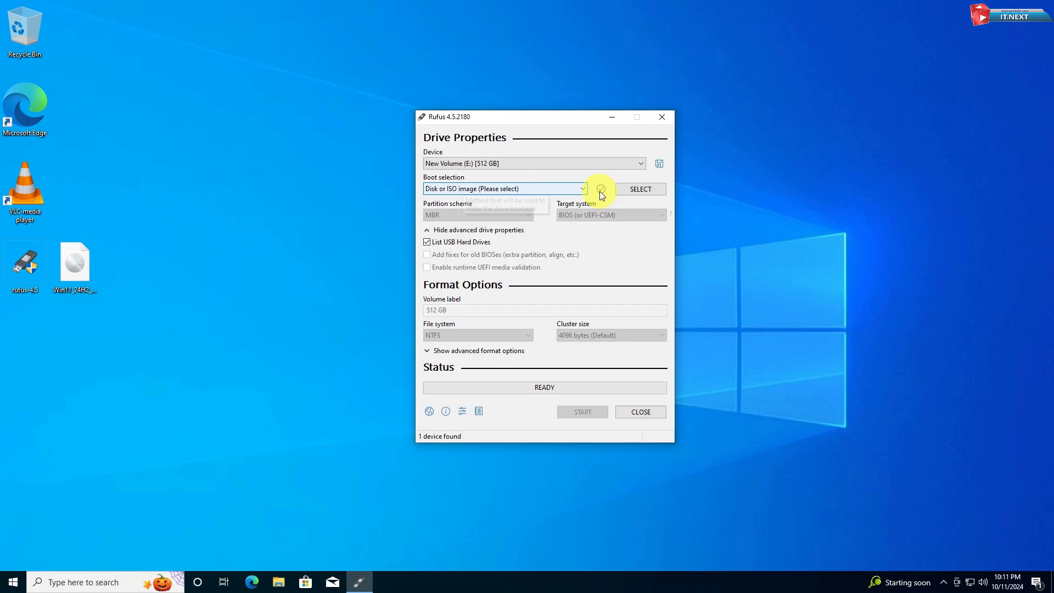
- Load Win11_24H2_English_x64.iso as the boot image
click(637, 189)
click(569, 210)
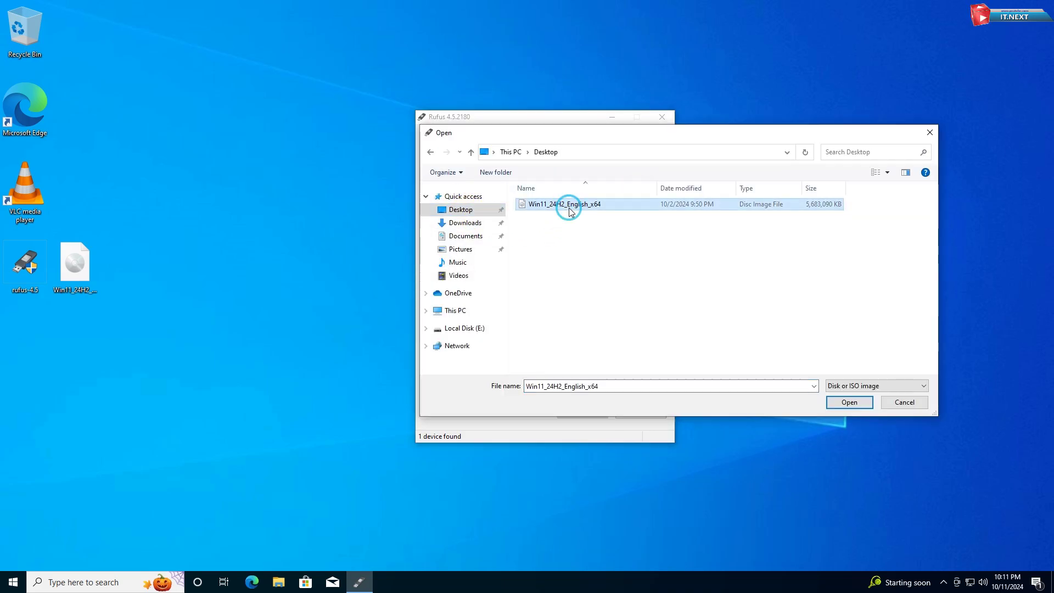
double_click(568, 210)
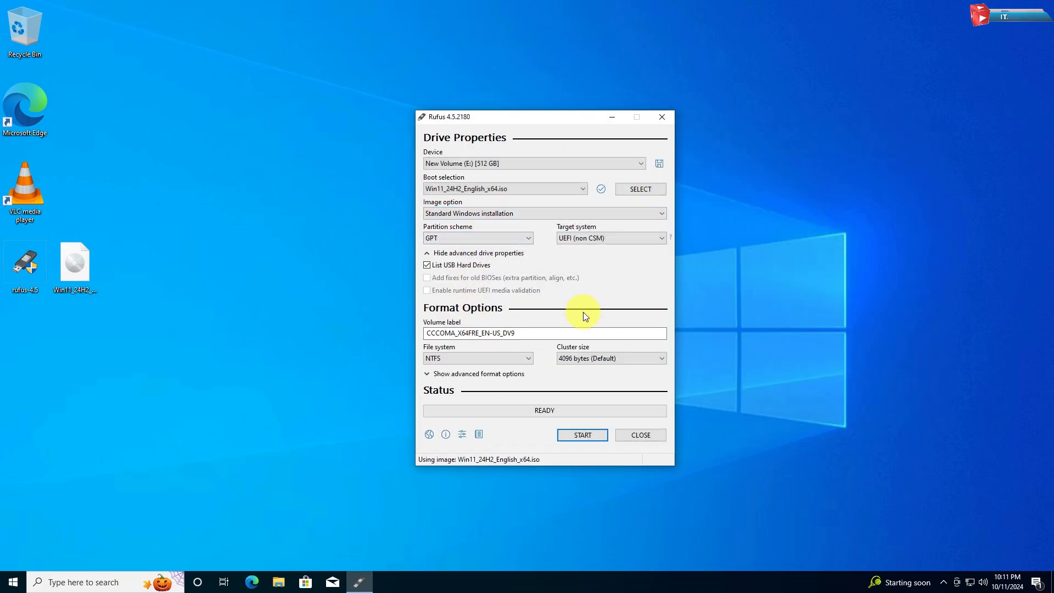
- Write the ISO to drive E:, removing the RAM, Secure Boot, TPM 2.0 and online-account requirements
click(585, 433)
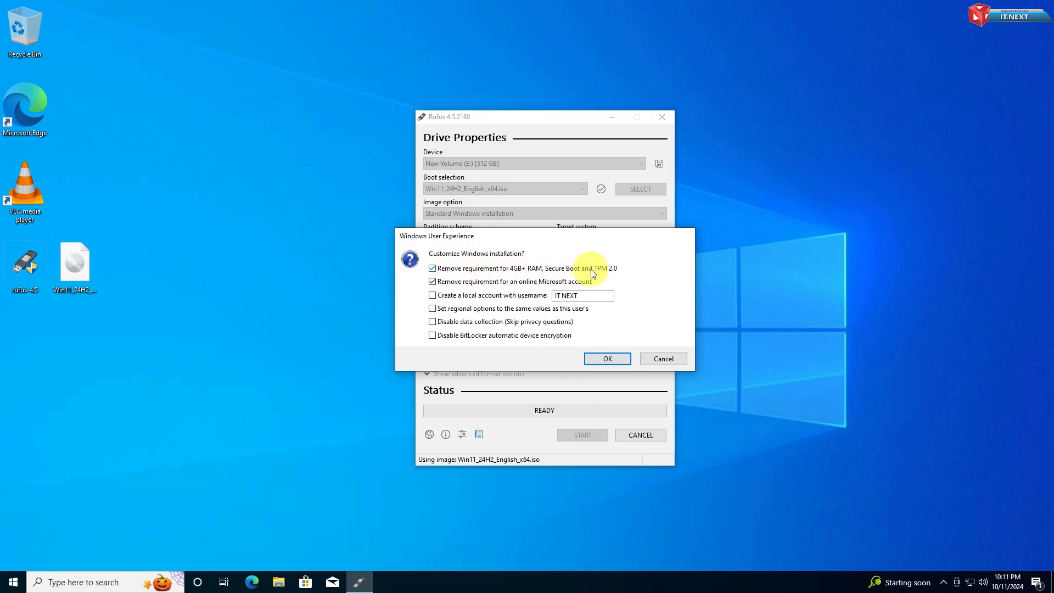
click(607, 359)
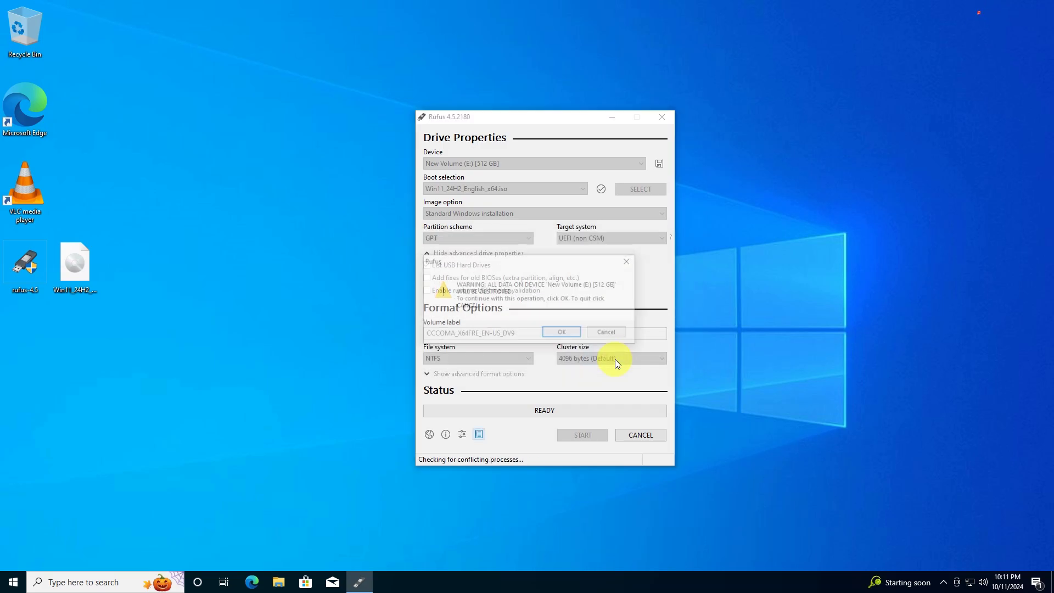
click(578, 336)
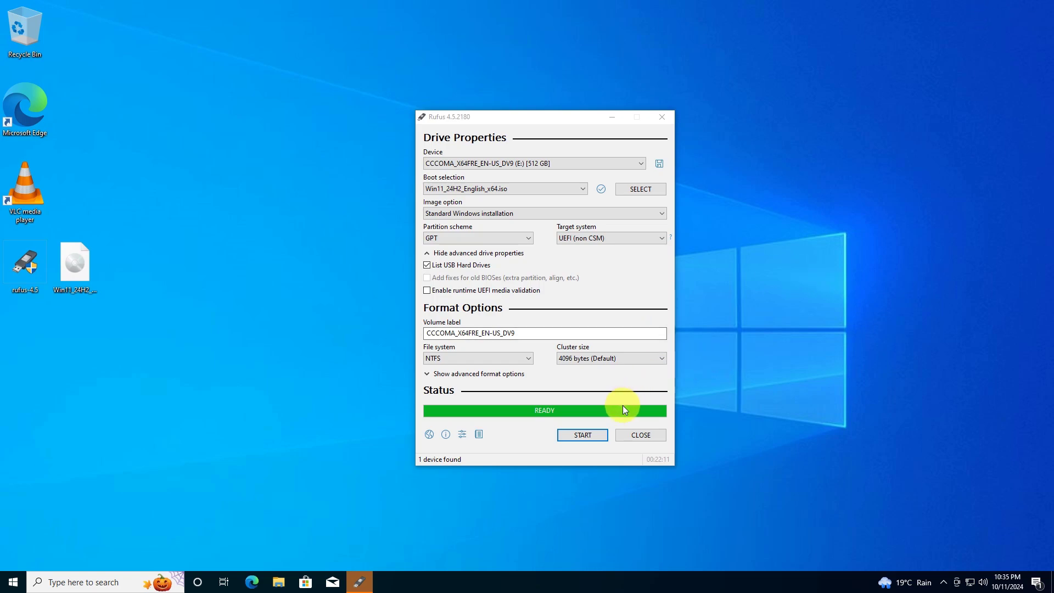
- Close Rufus, restart Windows, and boot from the EFI USB Device in the Boot Manager
click(641, 435)
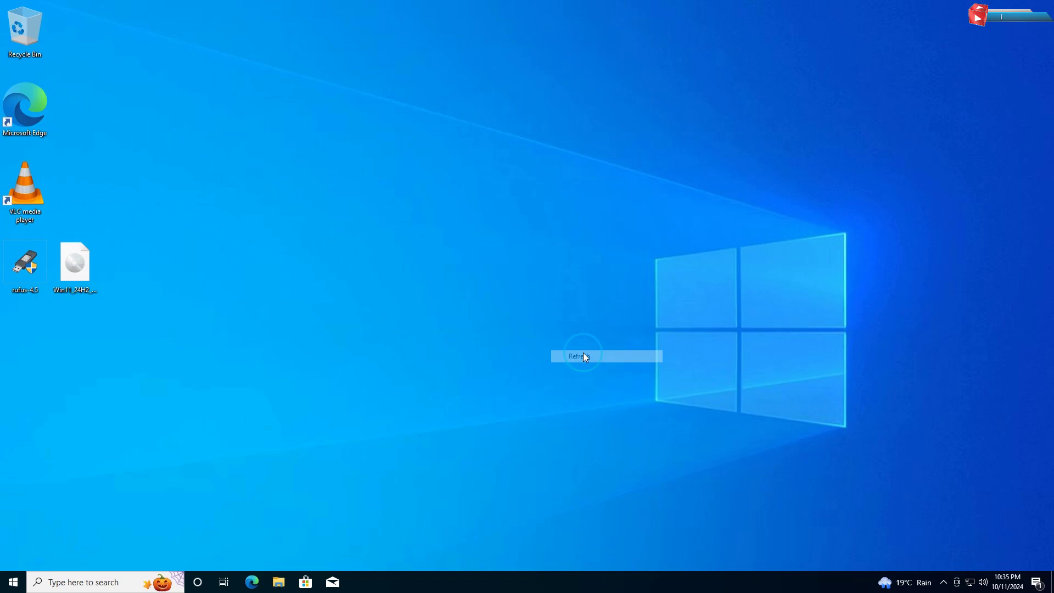
click(13, 582)
click(13, 558)
click(73, 531)
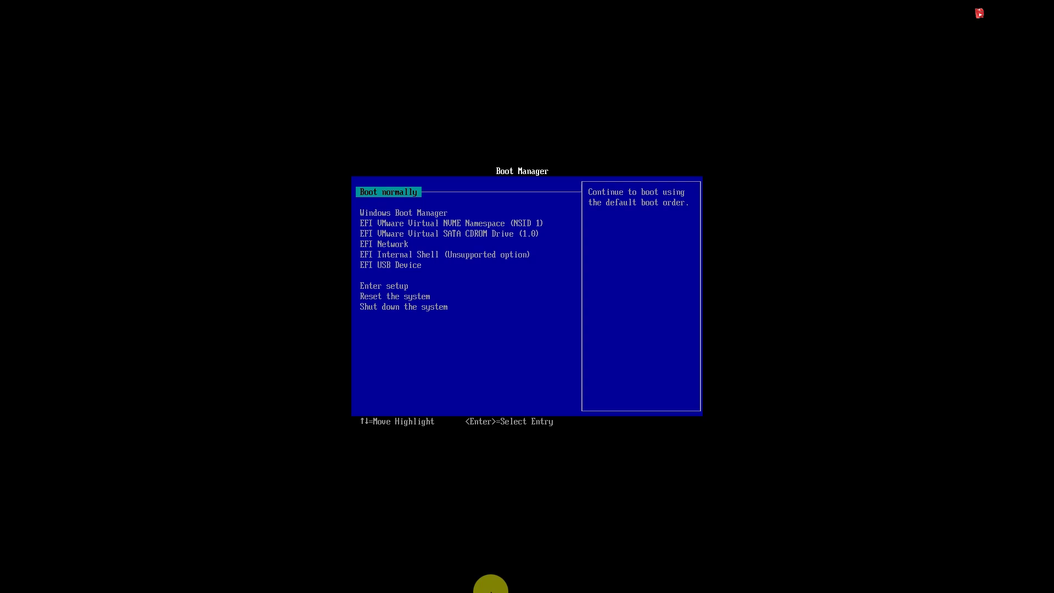
key(Down)
key(Down)
key(Down)
key(Down)
key(Down)
key(Down)
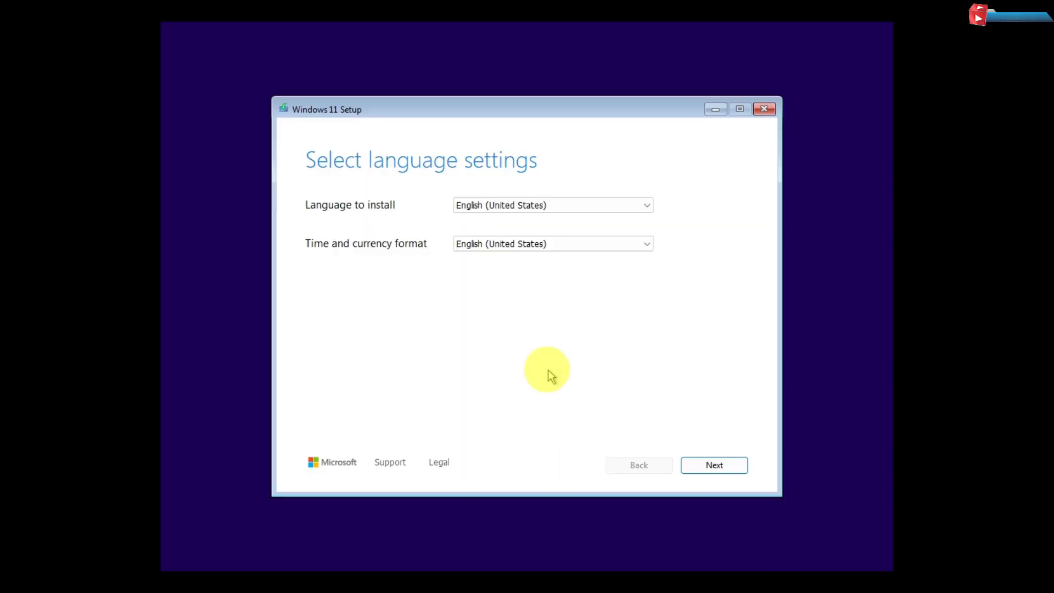
- Keep English (United States) language and US keyboard, then choose Install Windows 11, agreeing to delete everything
click(723, 469)
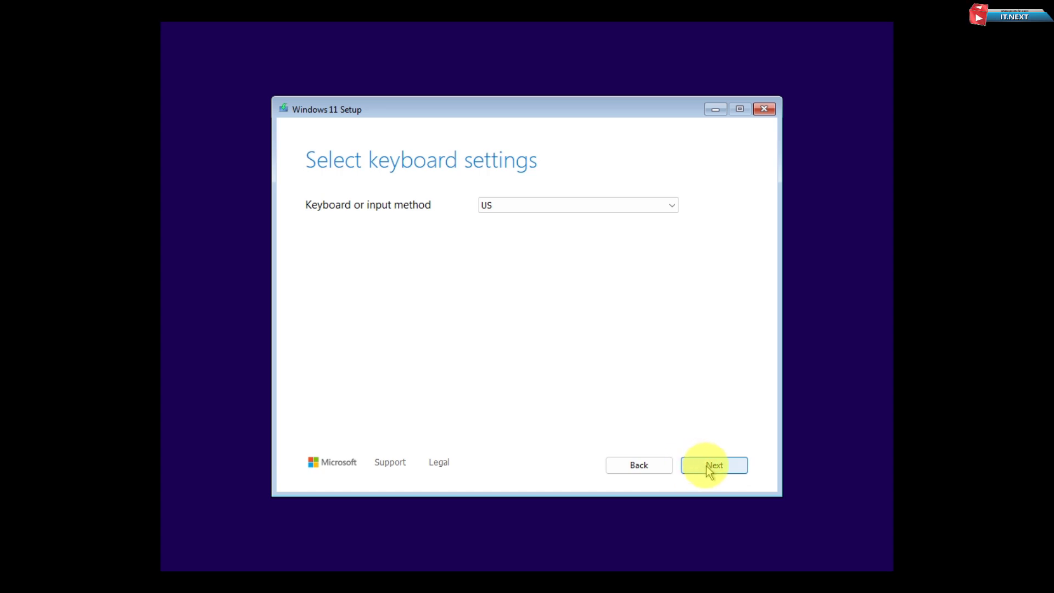
click(707, 471)
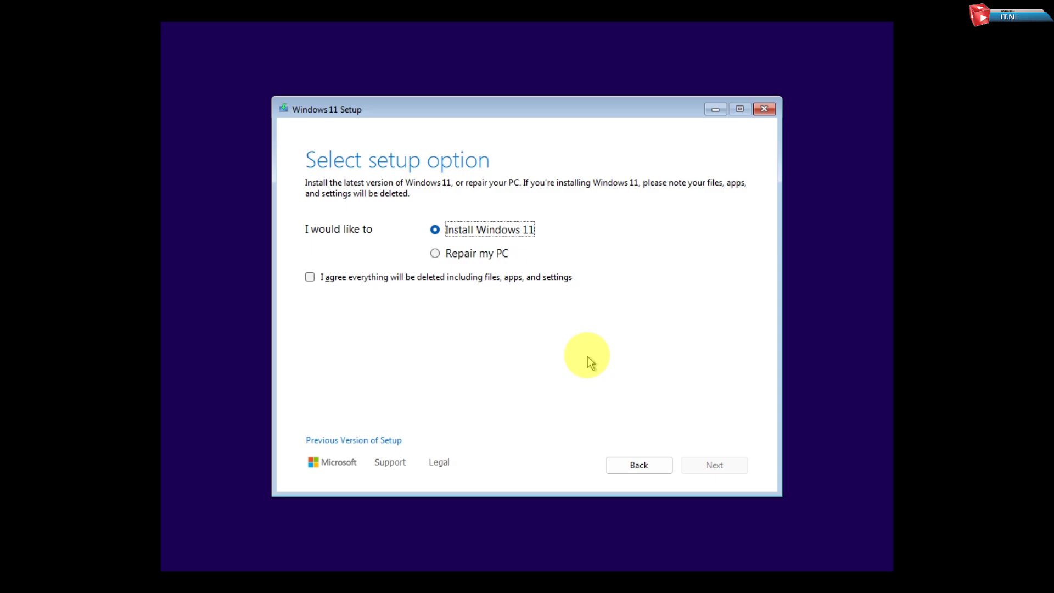
click(504, 279)
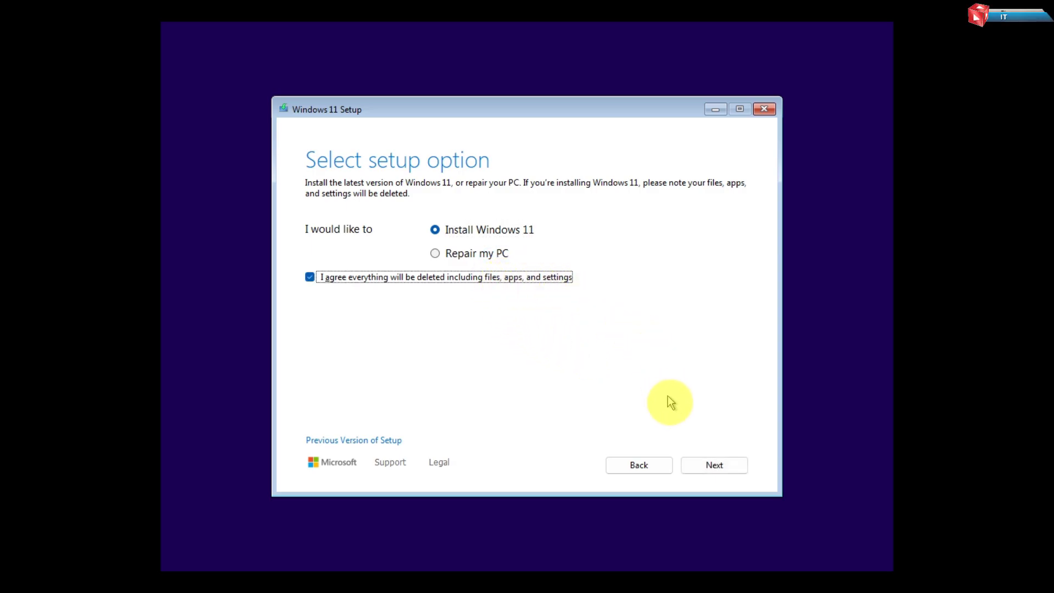
click(711, 466)
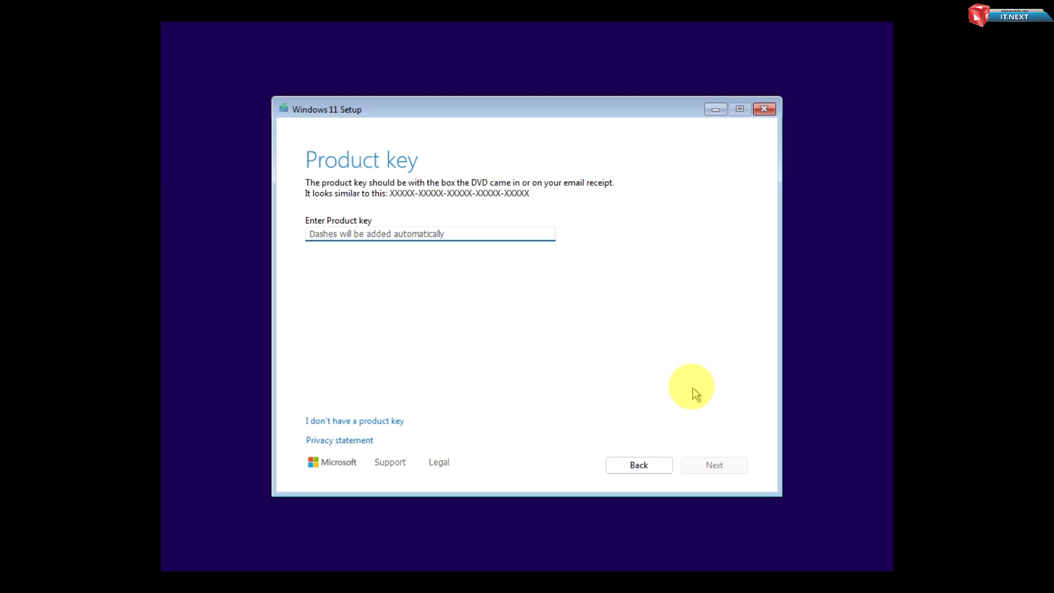
- Skip the product key, select Windows 11 Pro, and accept the license terms
click(378, 421)
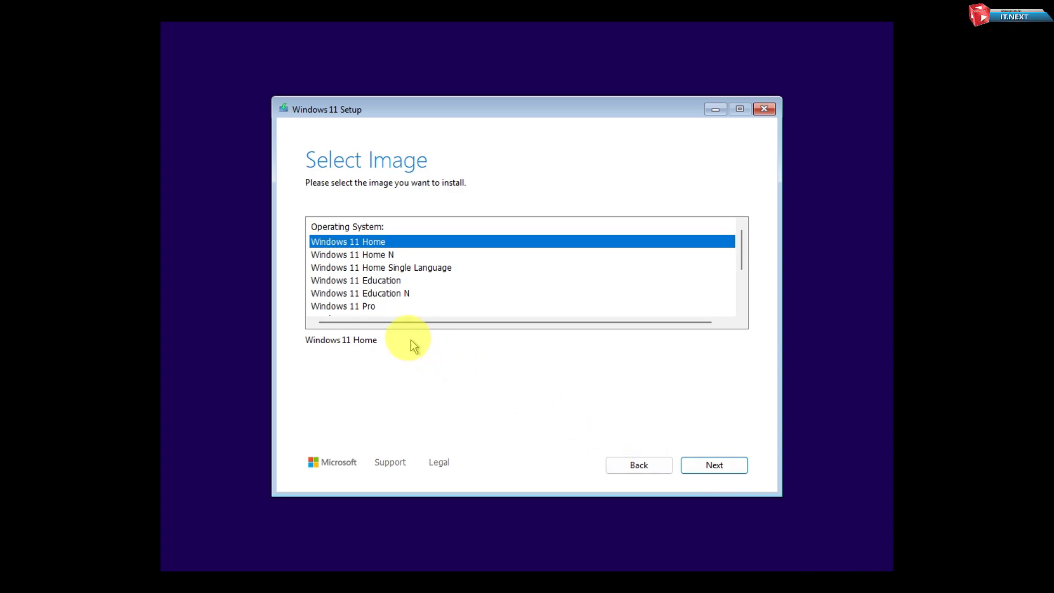
click(373, 308)
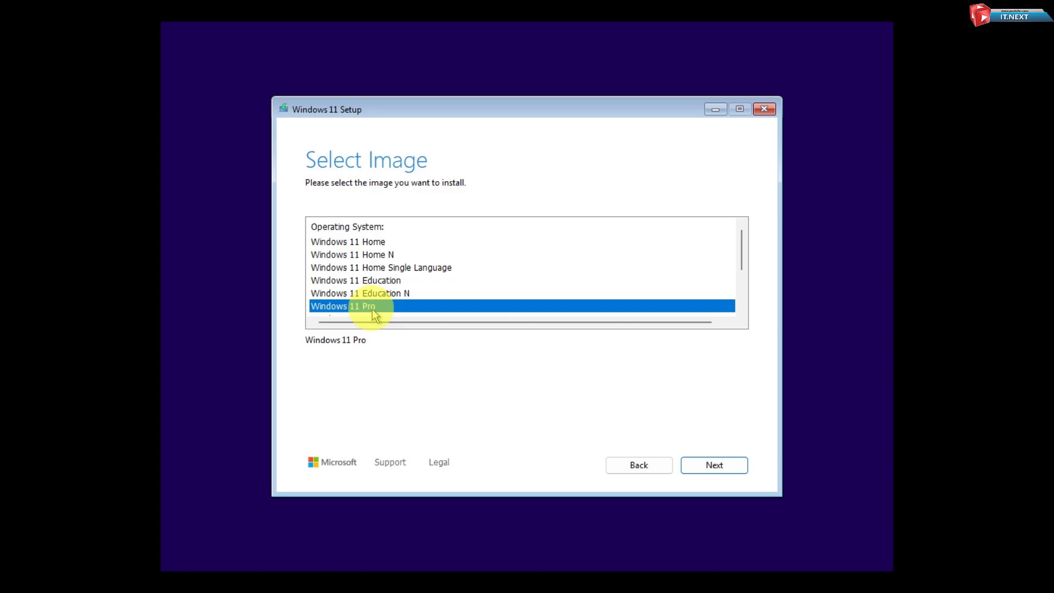
click(723, 466)
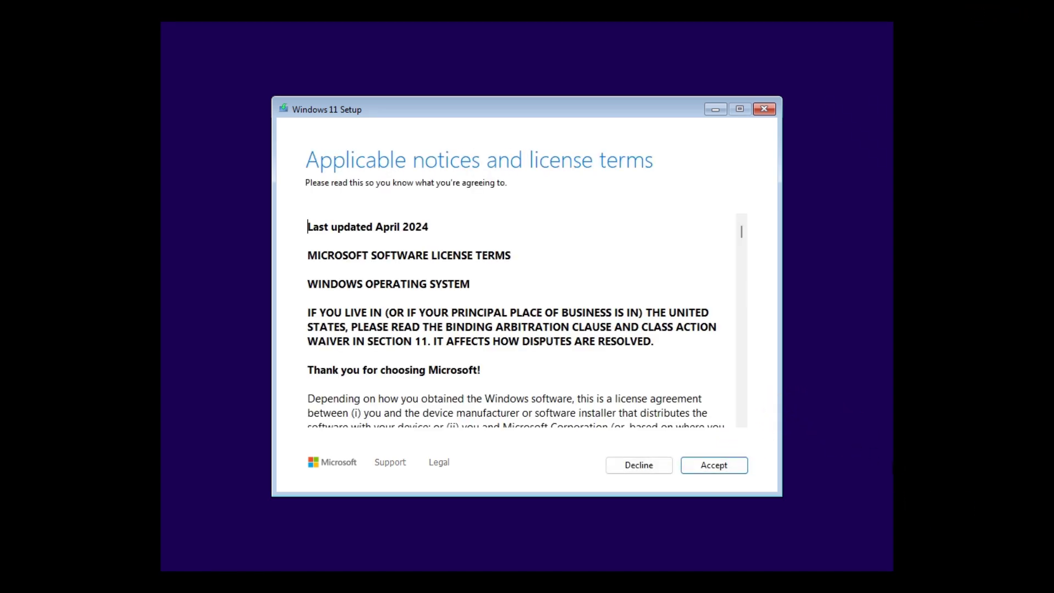
click(719, 465)
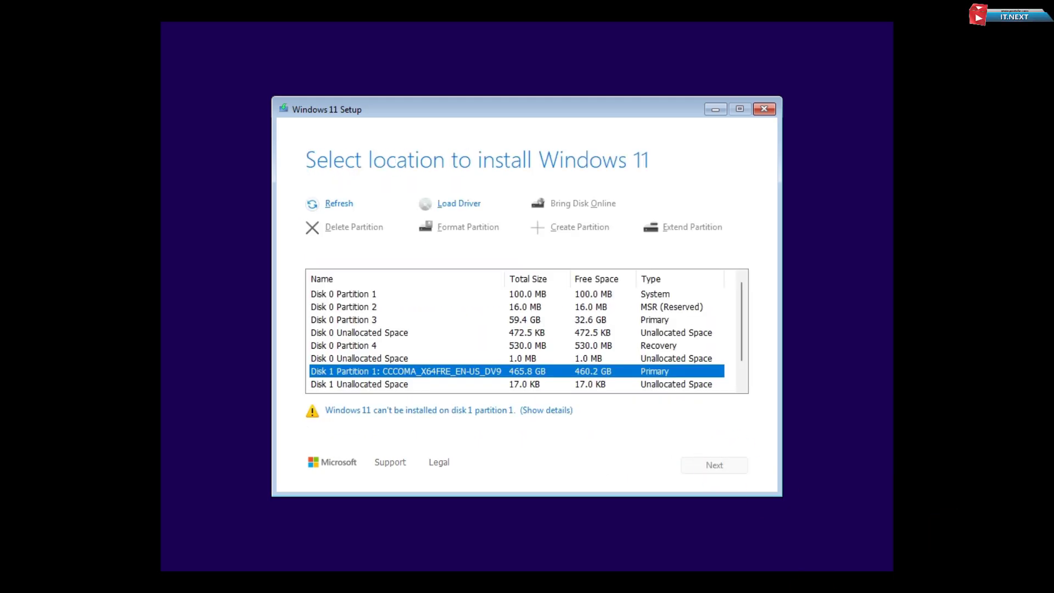
- Delete all five Disk 0 partitions and install Windows 11 onto the 60.0 GB unallocated space
click(351, 294)
click(354, 227)
click(388, 307)
click(354, 227)
click(354, 226)
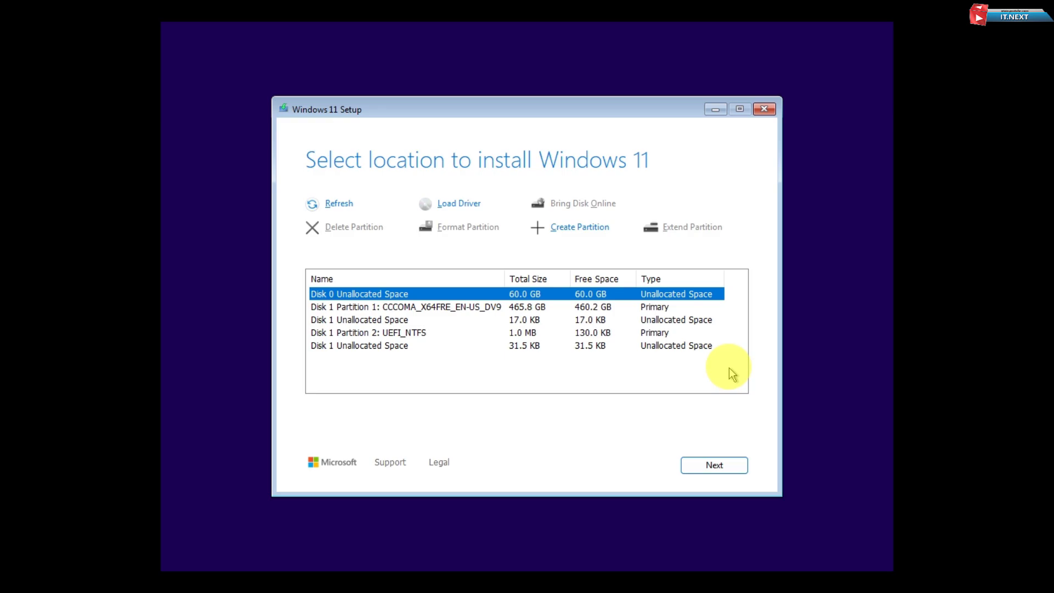
click(716, 466)
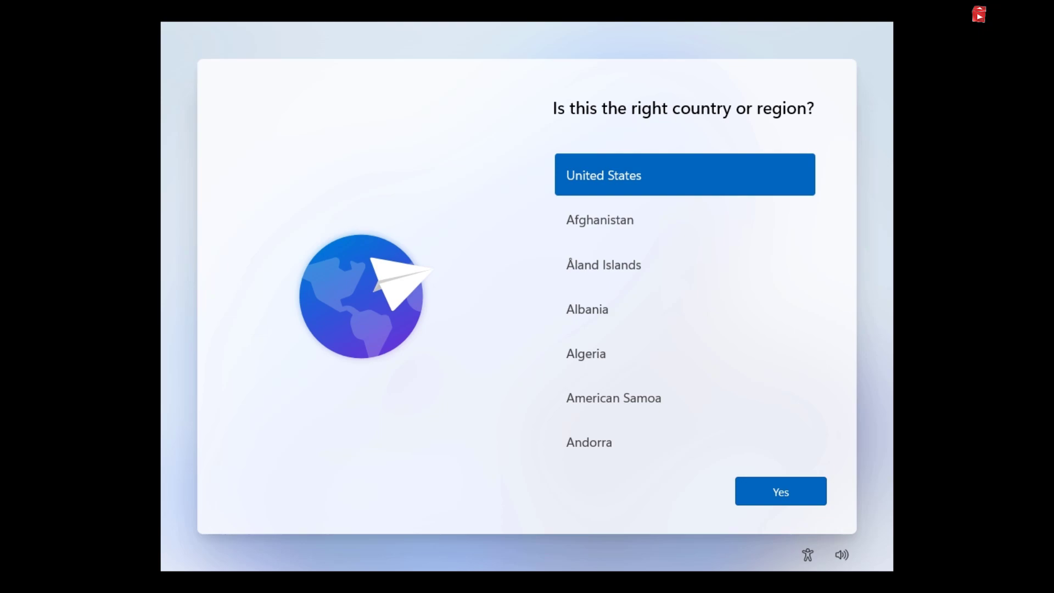
- Confirm United States as region and US keyboard layout, skipping the second-layout prompt
click(796, 489)
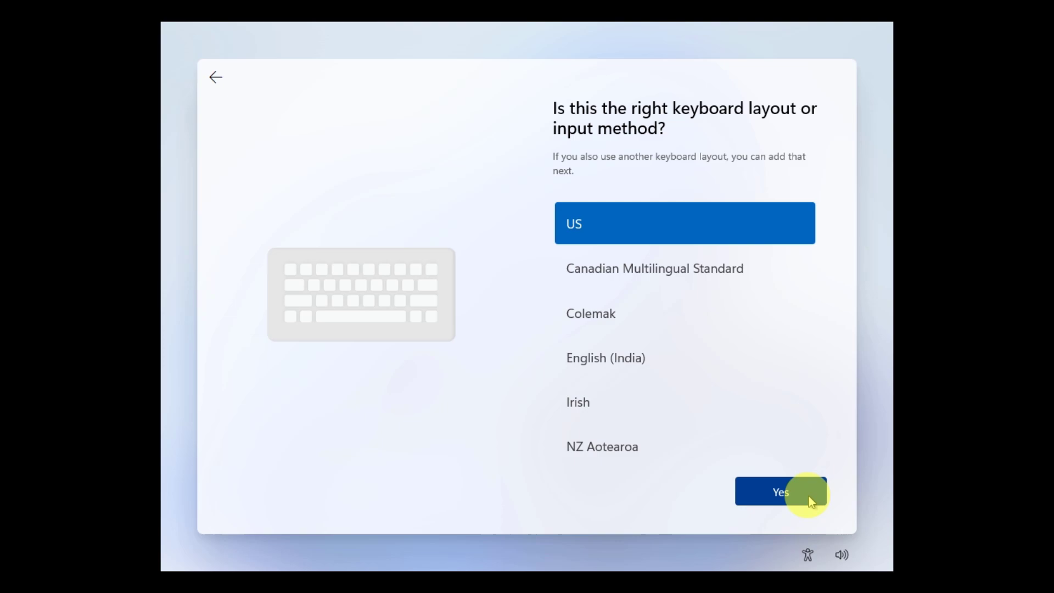
click(809, 497)
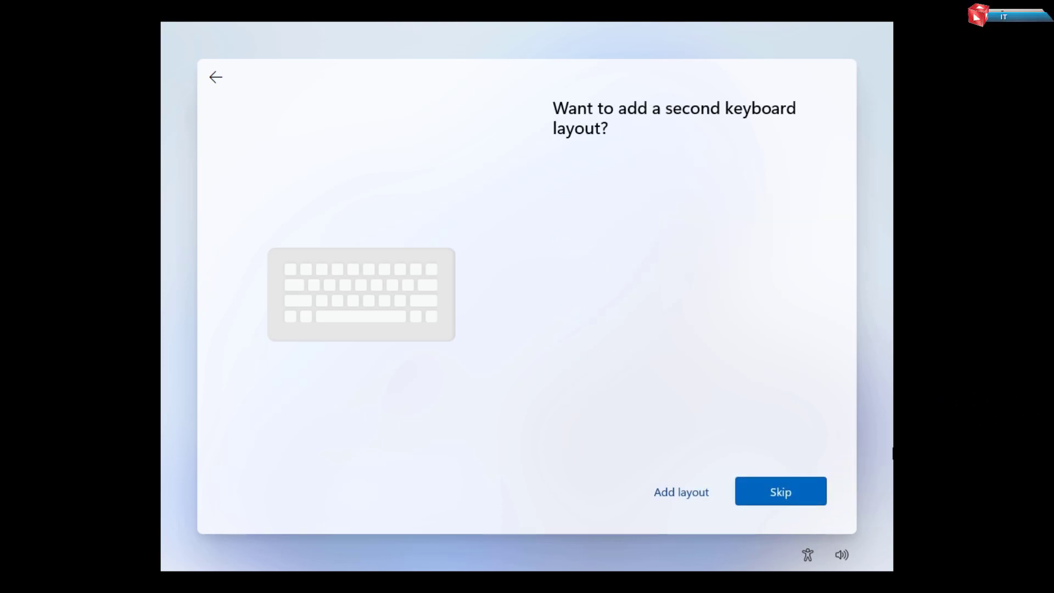
click(823, 498)
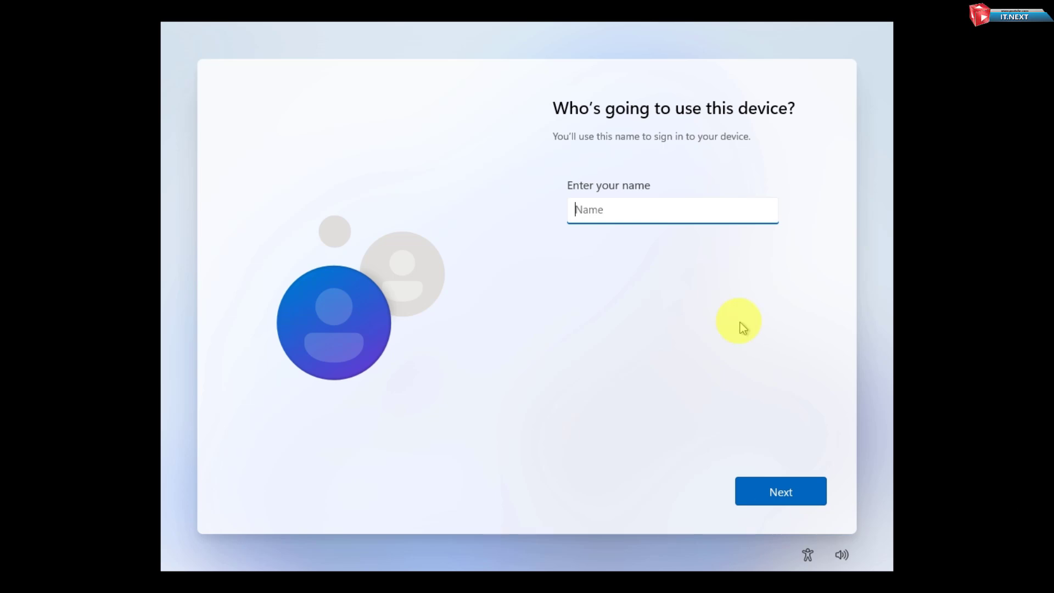
- Create the local account with a blank password and accept the default privacy settings
click(793, 497)
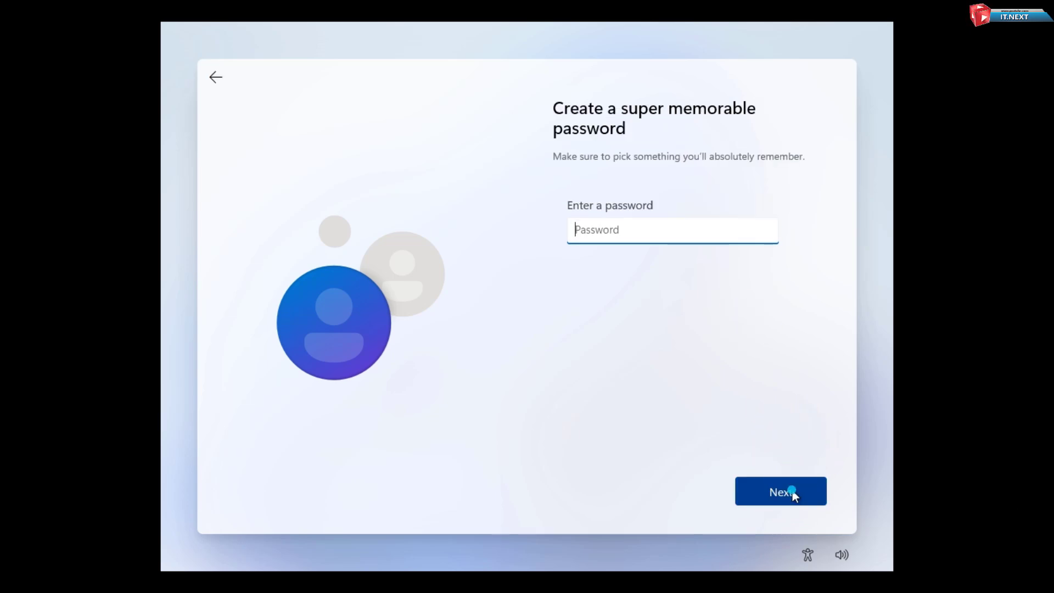
click(791, 489)
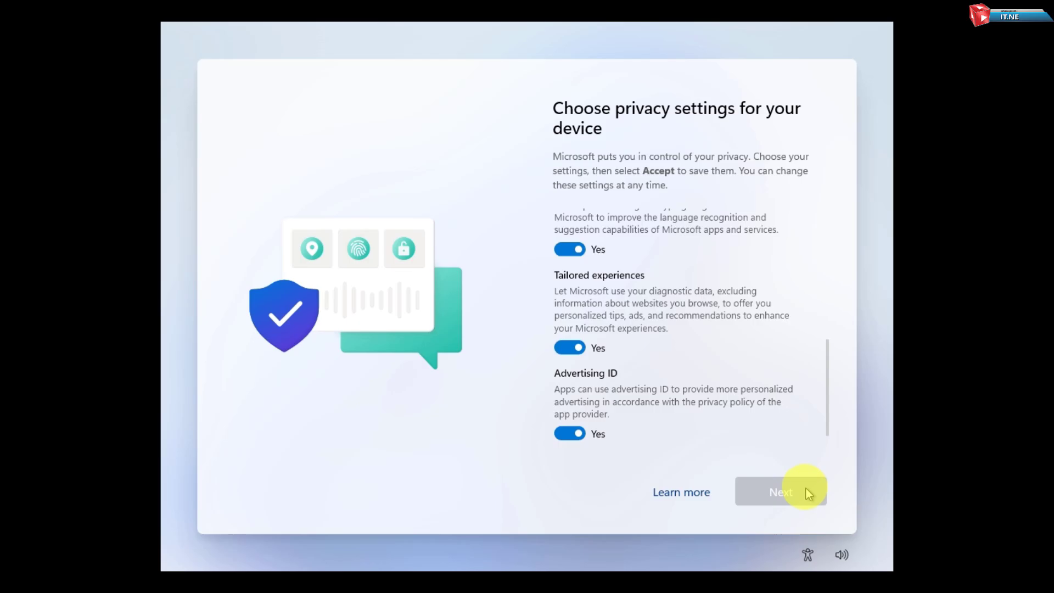
click(804, 488)
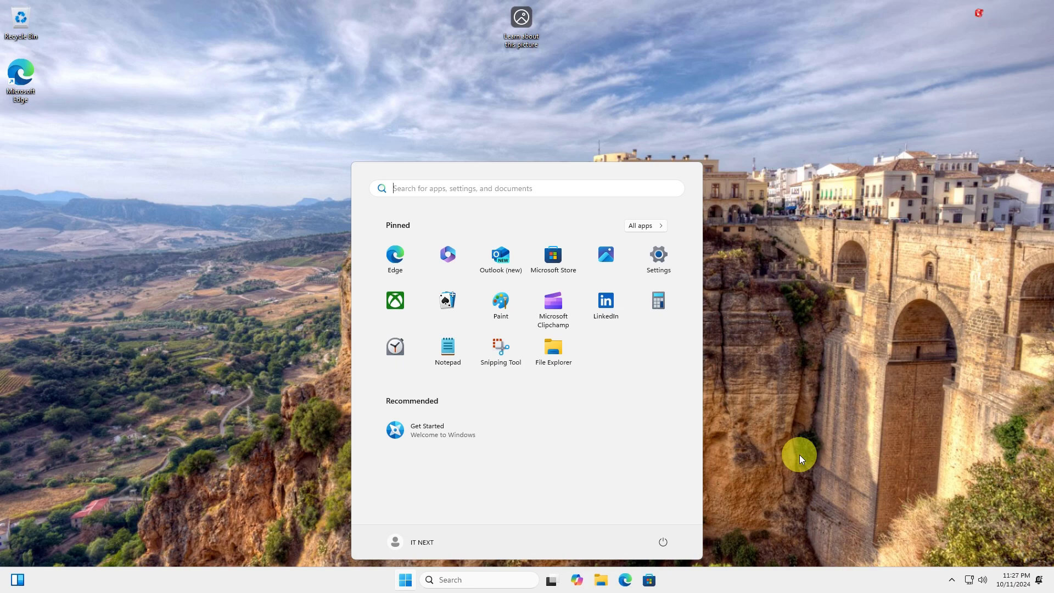
- Dismiss the Start menu and arrange the desktop icons into the left column
click(766, 536)
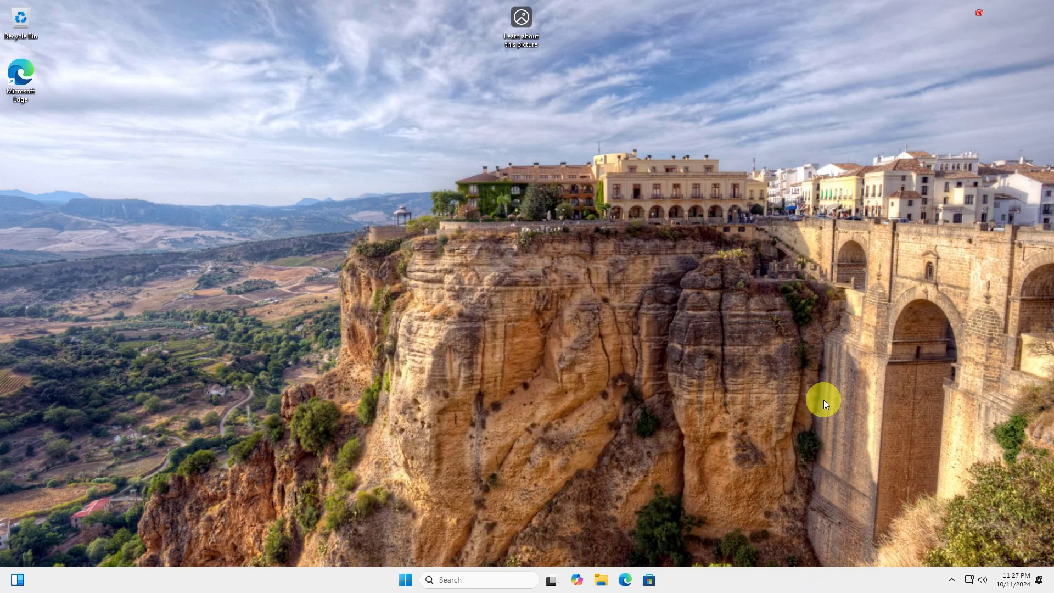
right_click(768, 264)
click(794, 301)
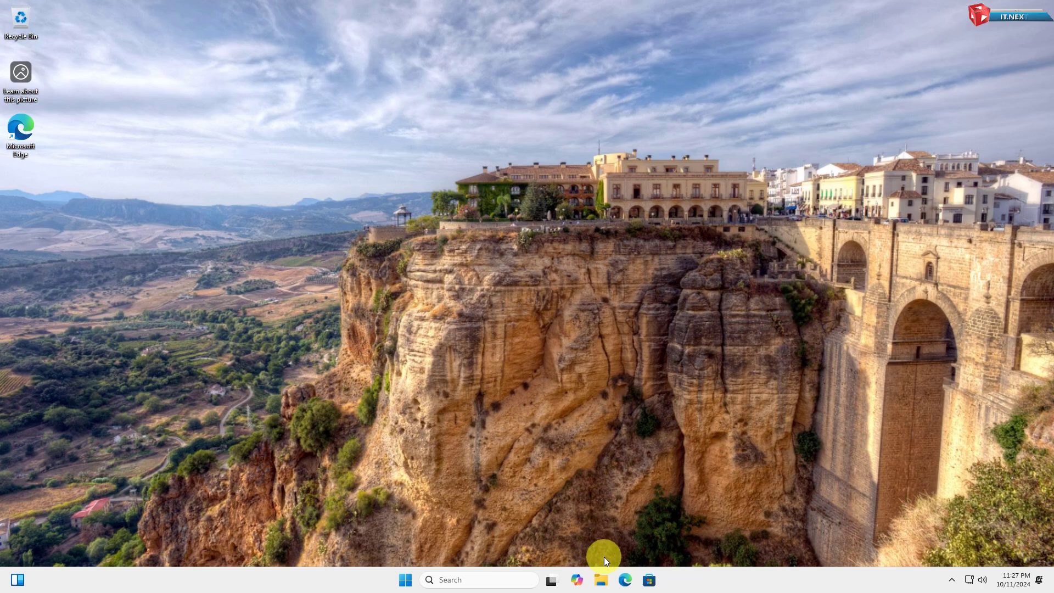
- Launch Settings and go to System > About
click(405, 580)
click(646, 261)
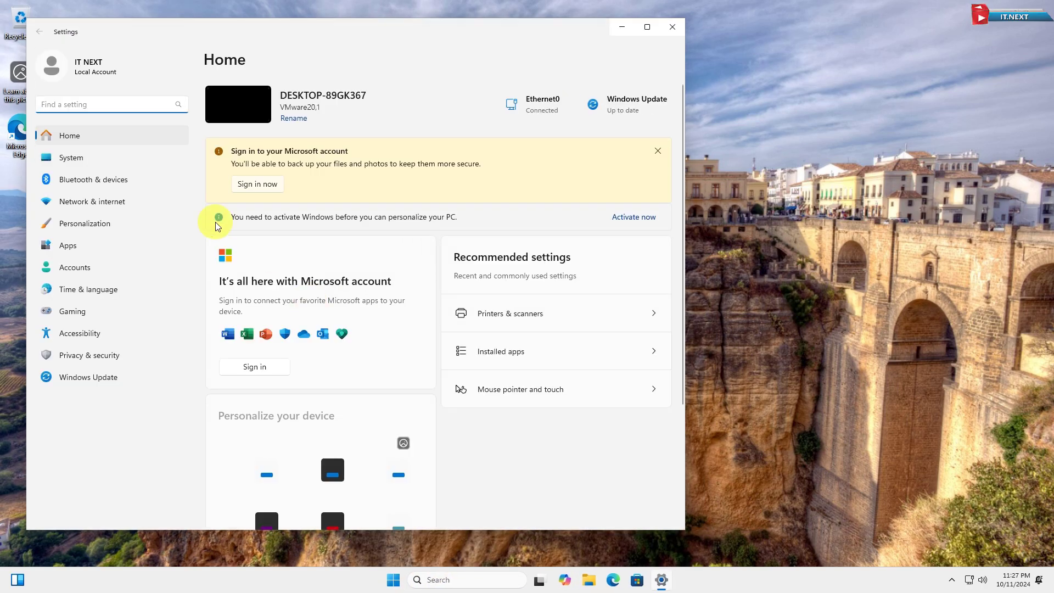
click(74, 158)
scroll(293, 467, down, 10)
click(294, 483)
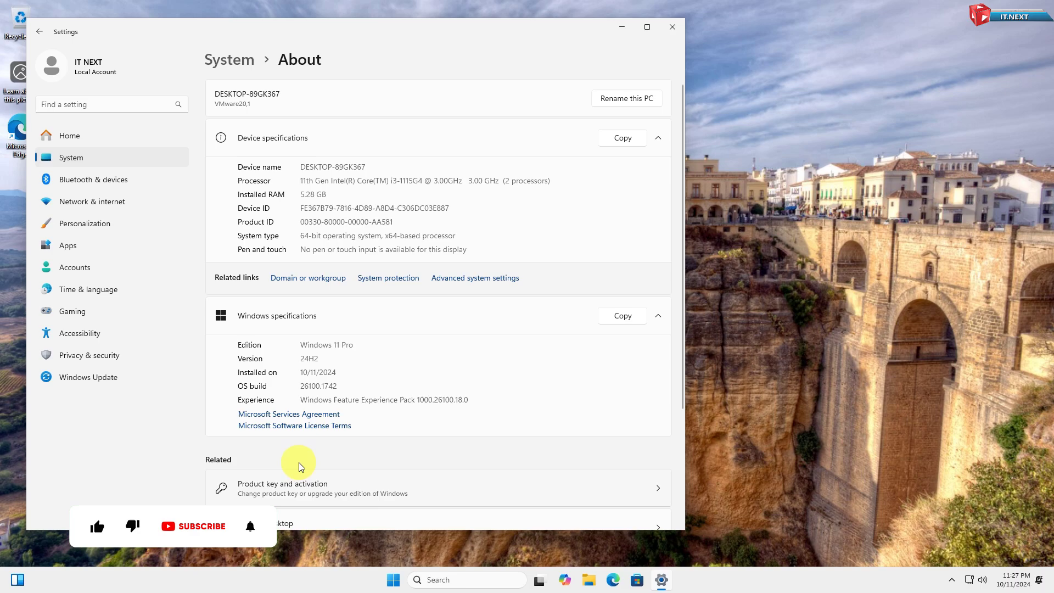
- Confirm Windows 11 Pro version 24H2, build 26100.1742, then close Settings
scroll(264, 223, down, 3)
drag(299, 223, 357, 224)
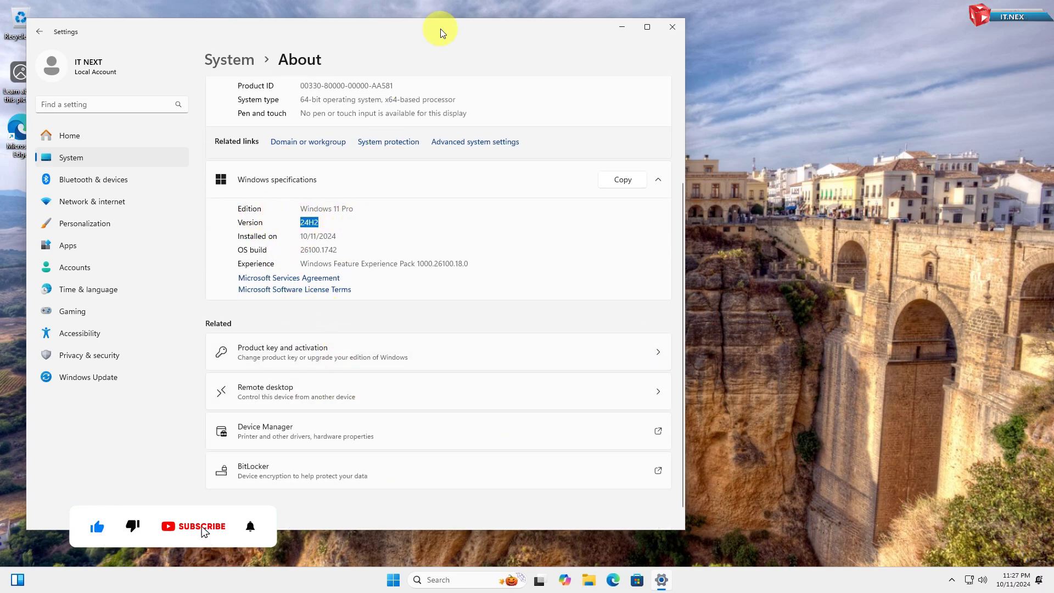
drag(437, 28, 759, 51)
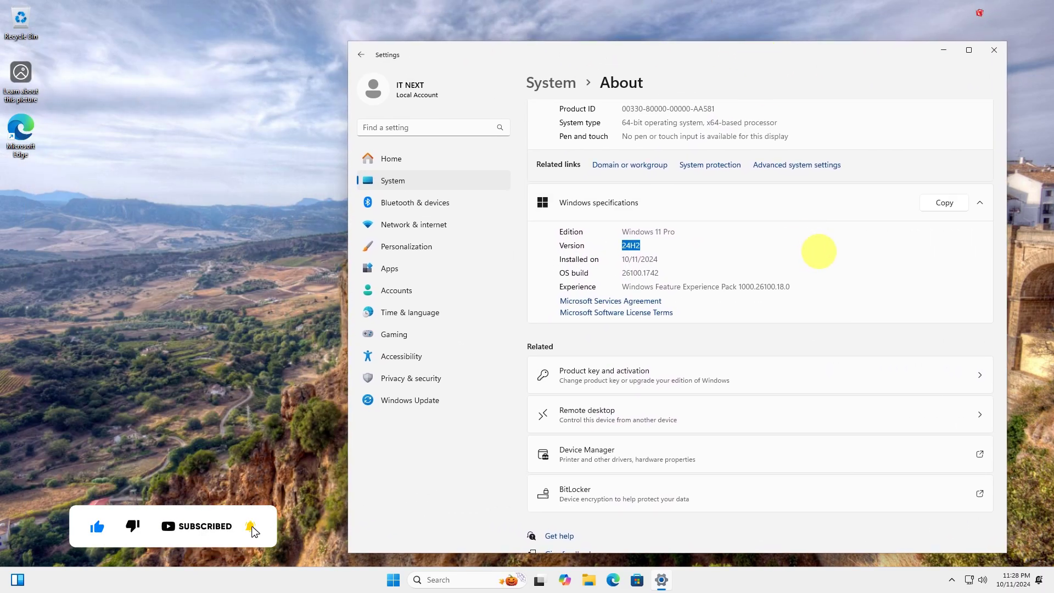
click(710, 242)
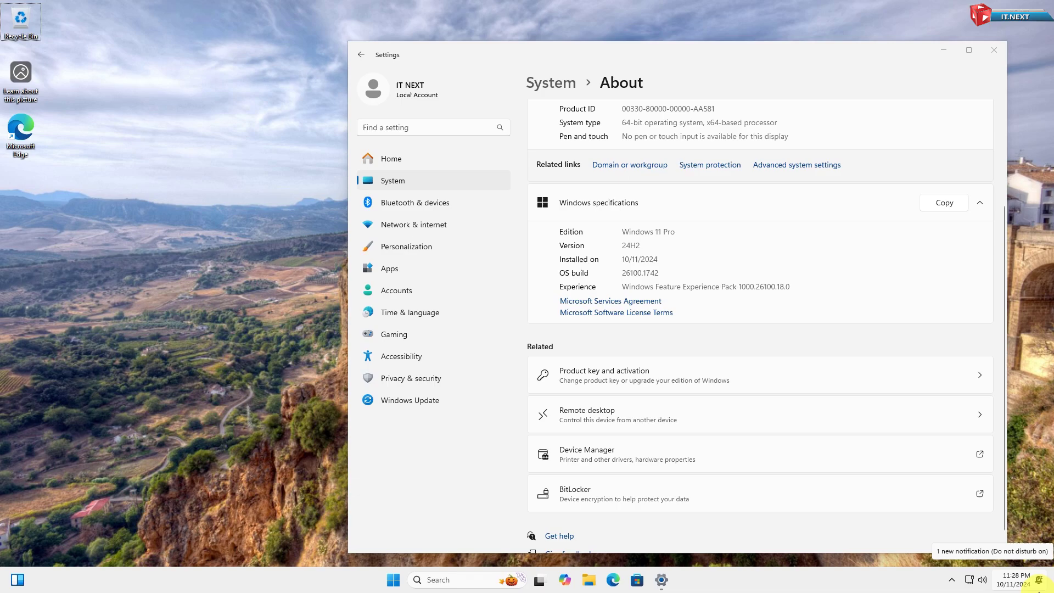
click(994, 50)
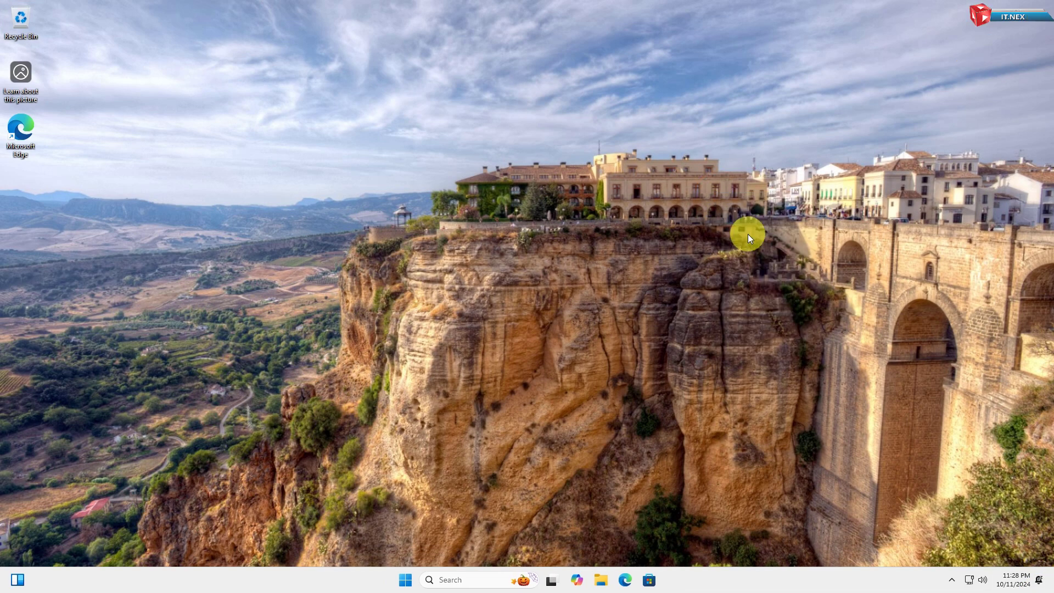